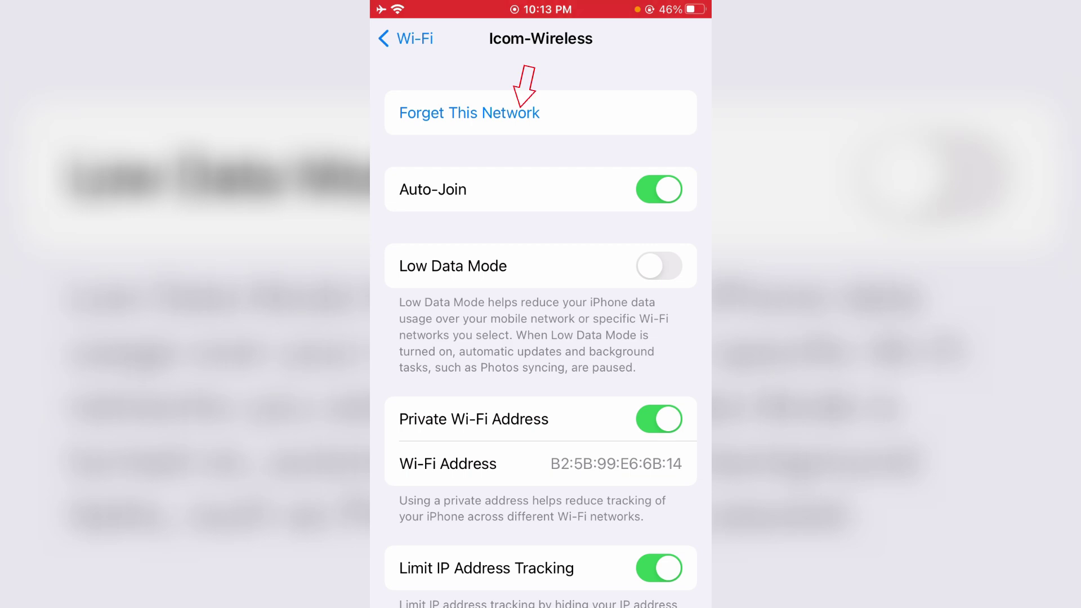
Forget the saved Icom-Wireless Wi-Fi network and confirm the removal
click(469, 113)
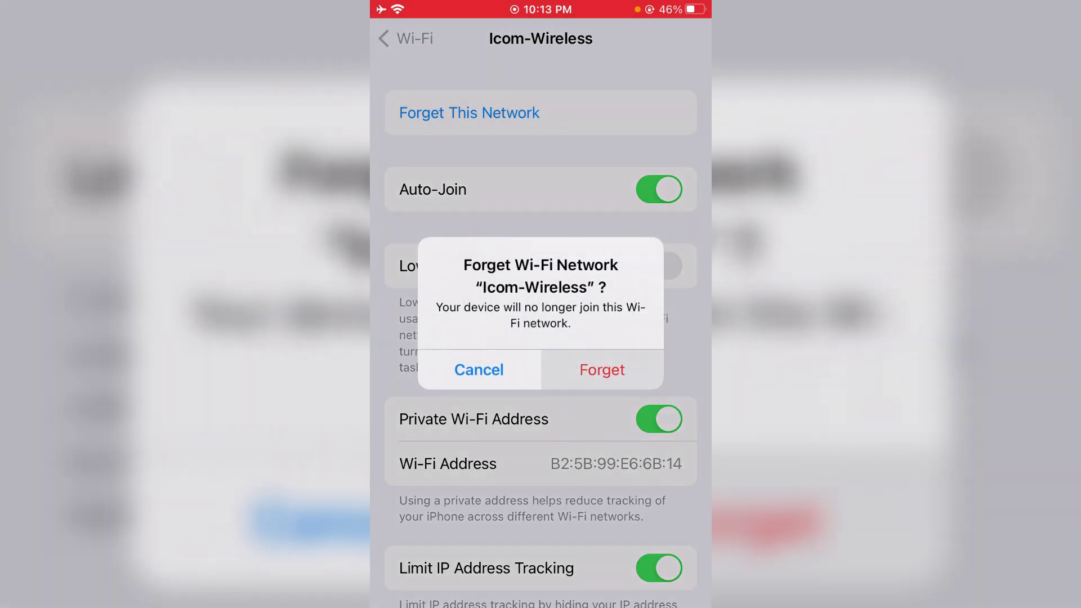
click(602, 371)
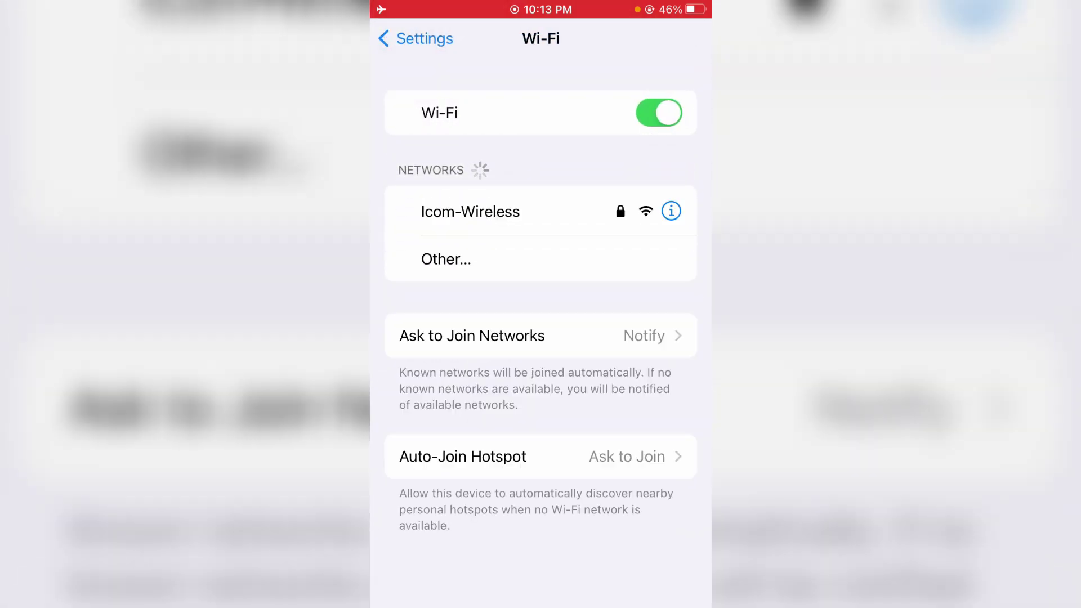
Back on the main settings list, switch off Screen Time's Content & Privacy Restrictions toggle
click(419, 39)
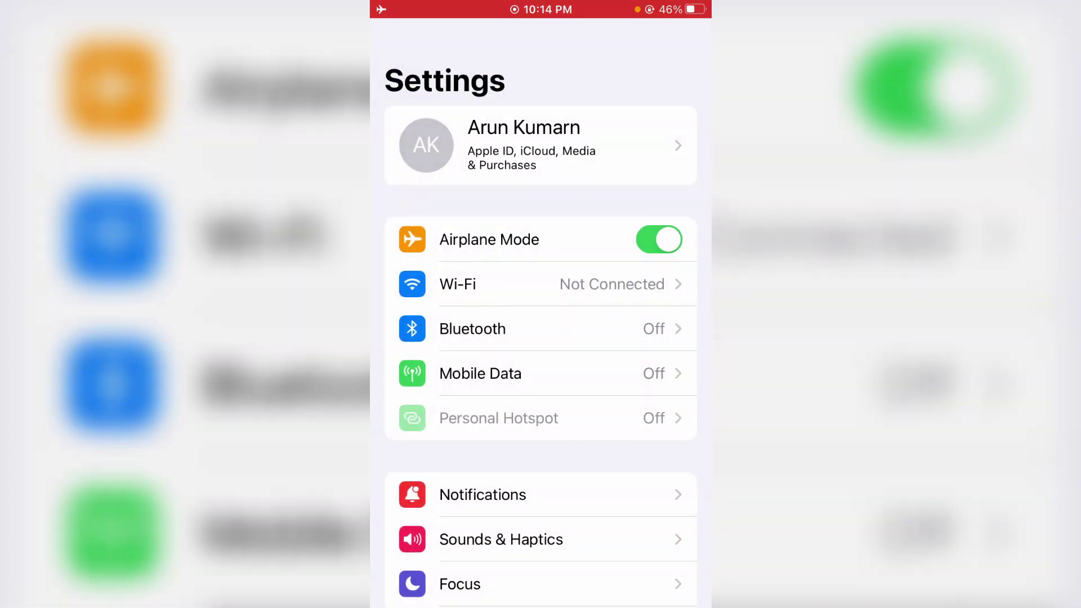
scroll(541, 338, down, 5)
scroll(541, 338, down, 3)
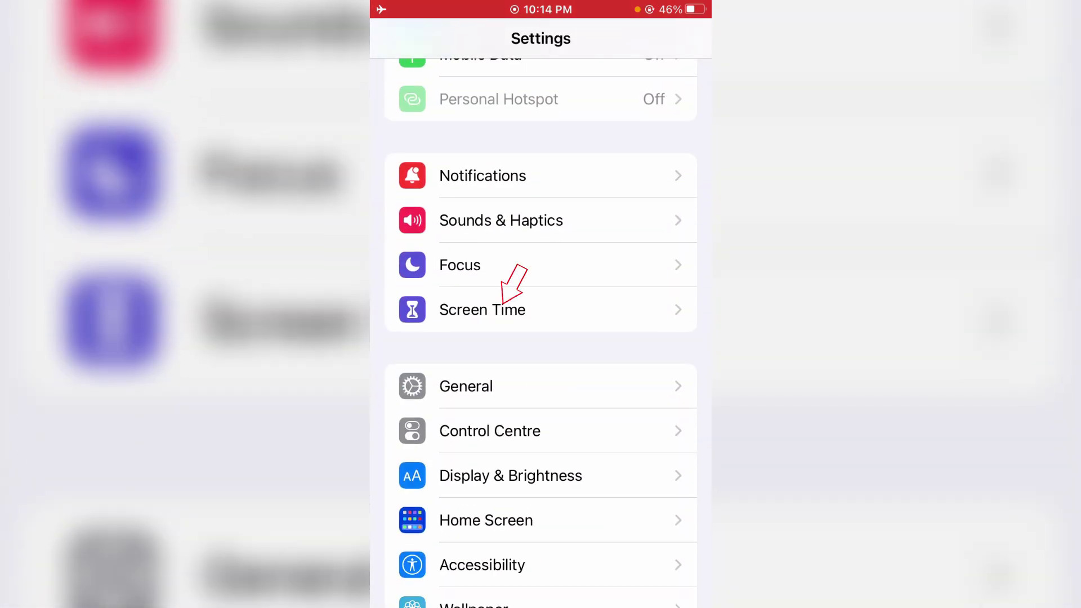
click(482, 311)
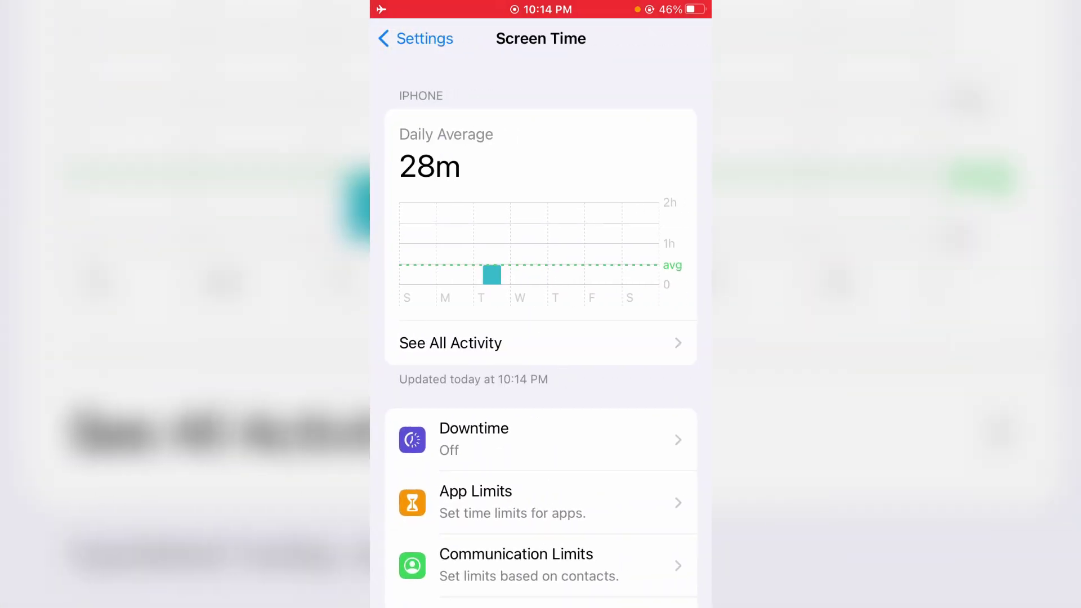
scroll(540, 338, down, 5)
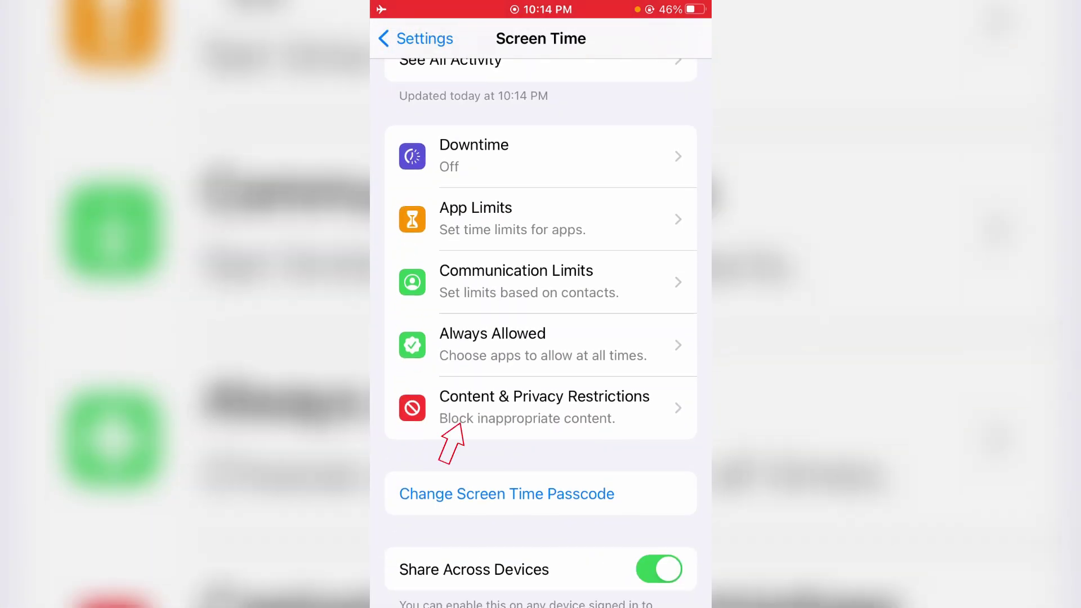
click(541, 407)
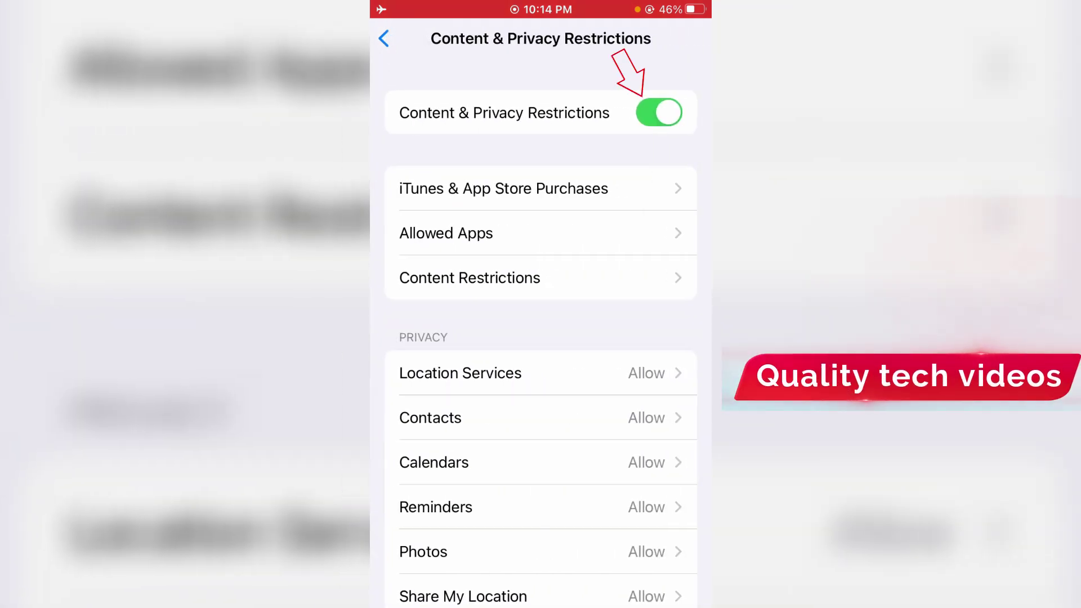
click(659, 113)
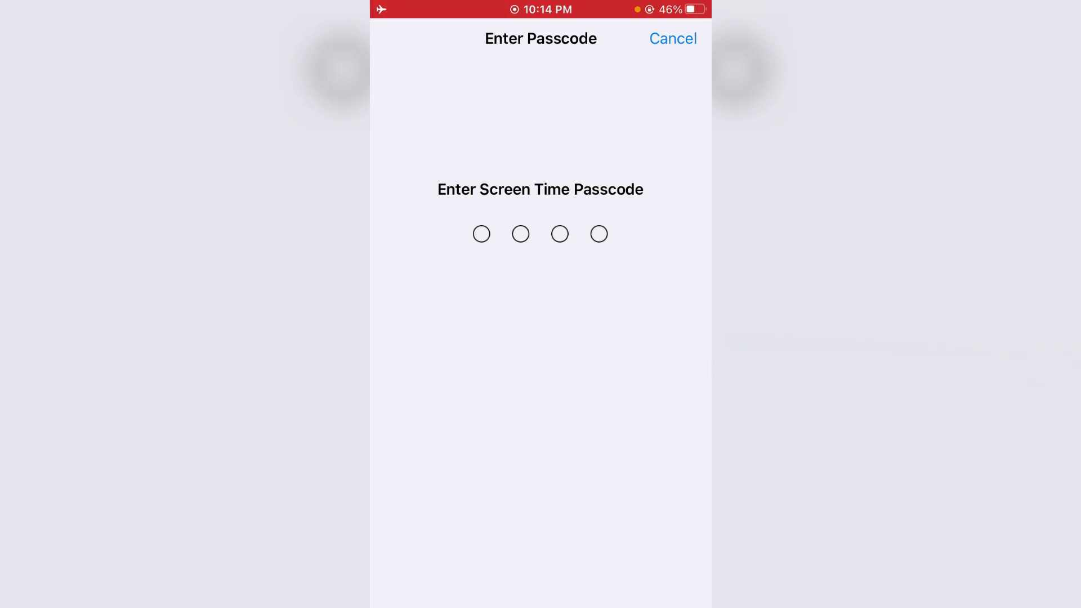
text(0000)
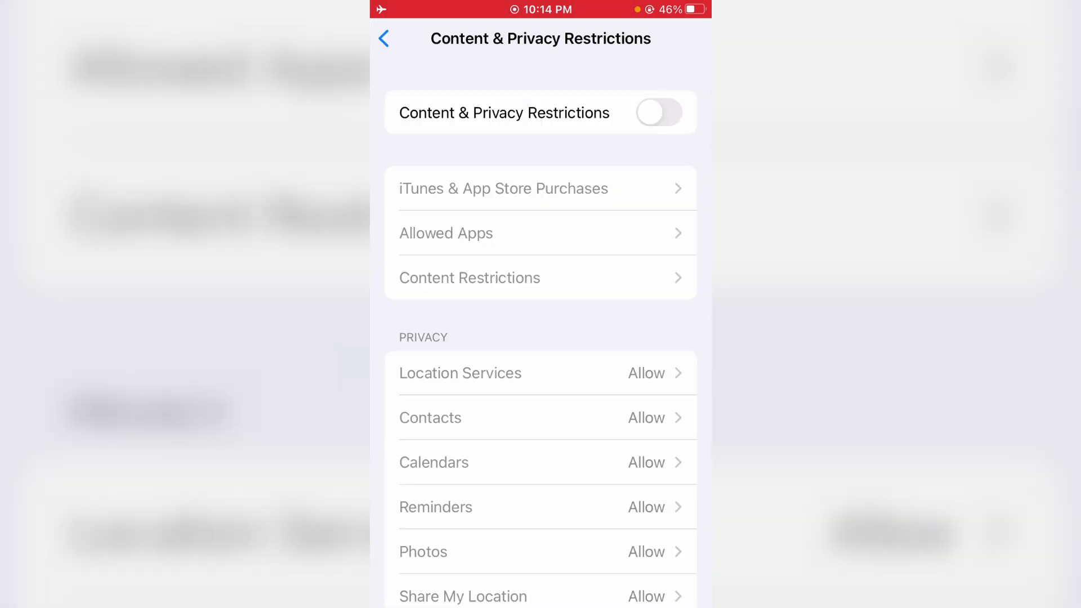